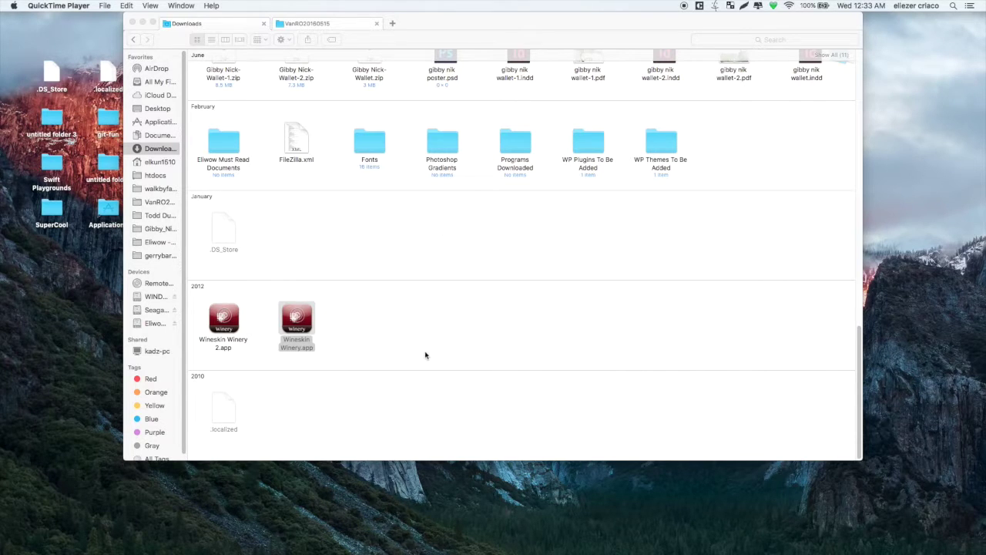
Select and deselect the Wineskin Winery.app icon in the Downloads folder.
left_click(428, 344)
left_click(444, 247)
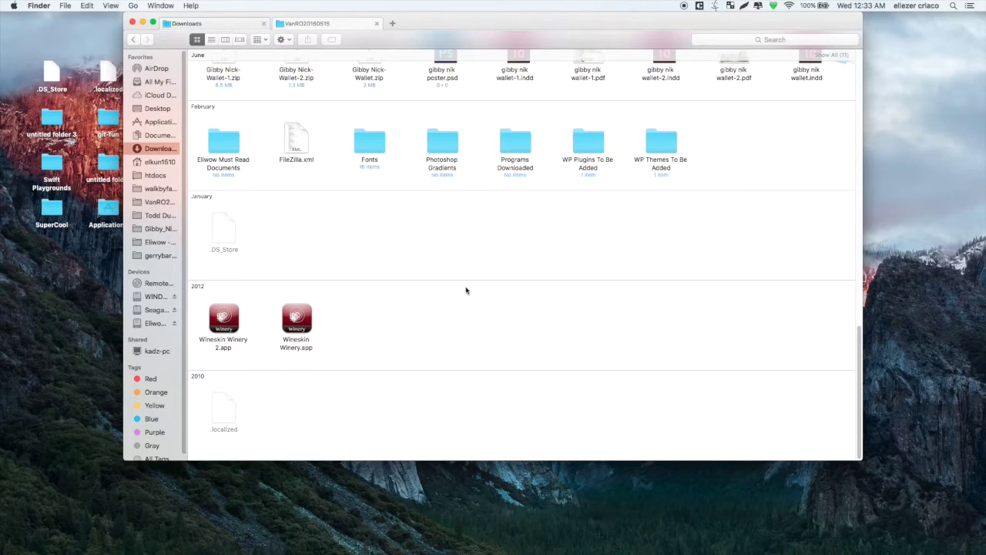
left_click_drag(376, 318, 282, 376)
left_click(379, 341)
left_click_drag(338, 289, 271, 392)
left_click(374, 353)
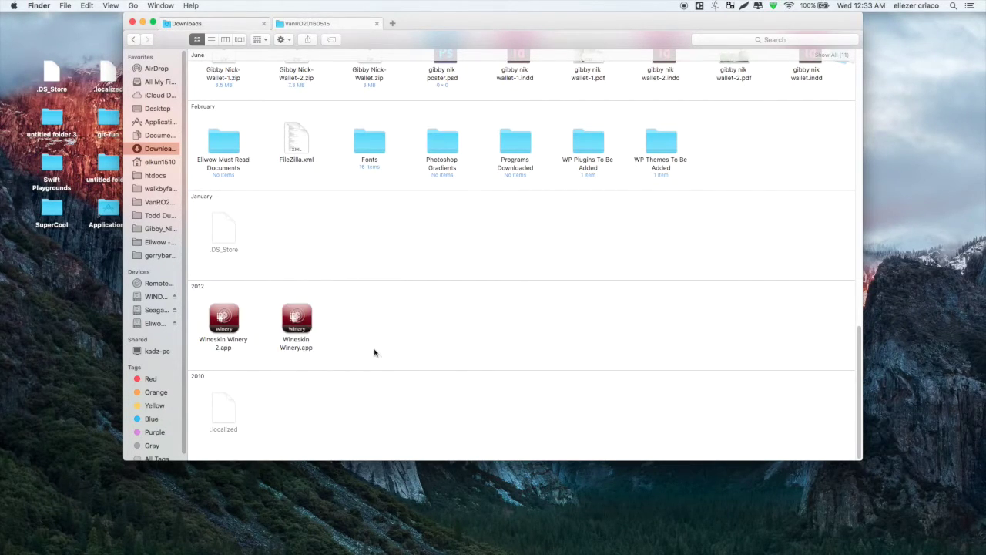
Review the VanRO20160515 folder's files, selecting blocks of them, then return to Downloads.
left_click(335, 25)
scroll(490, 286, "down", 5)
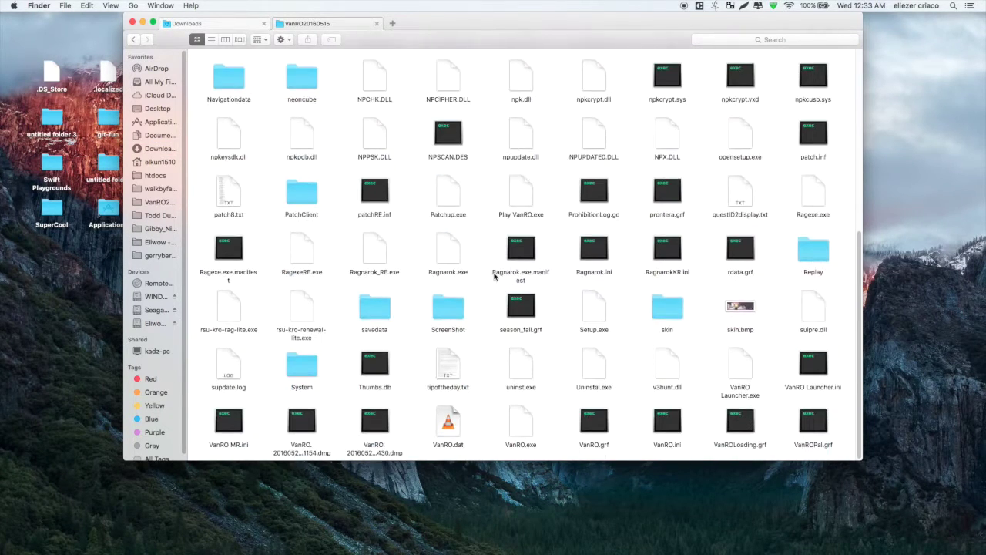
scroll(494, 276, "up", 10)
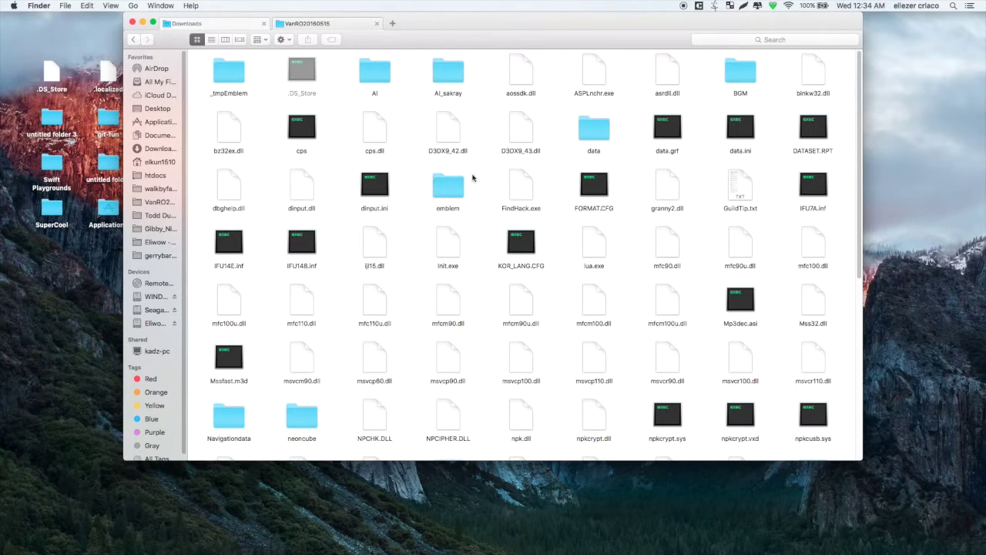
scroll(719, 285, "down", 10)
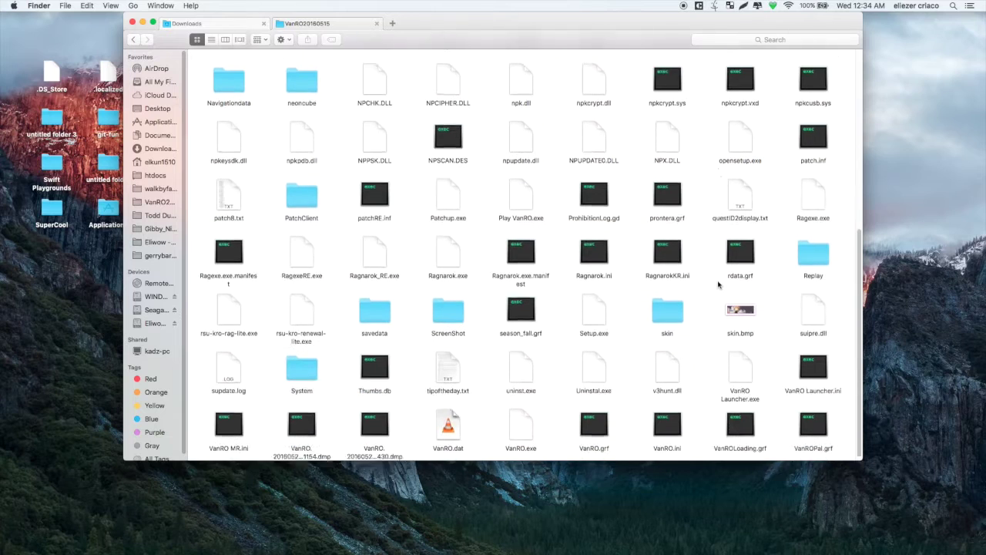
scroll(843, 61, "up", 10)
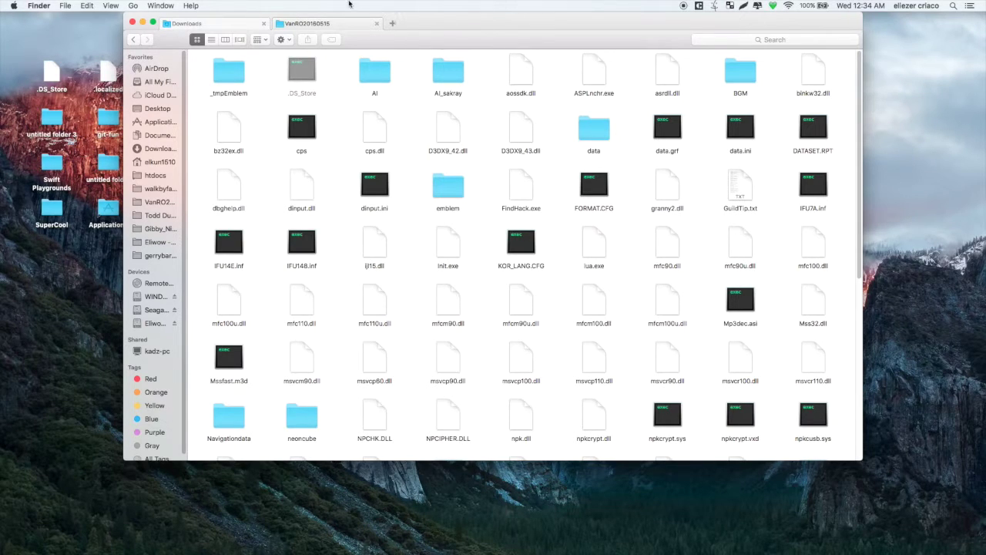
left_click_drag(197, 77, 822, 438)
scroll(798, 403, "down", 10)
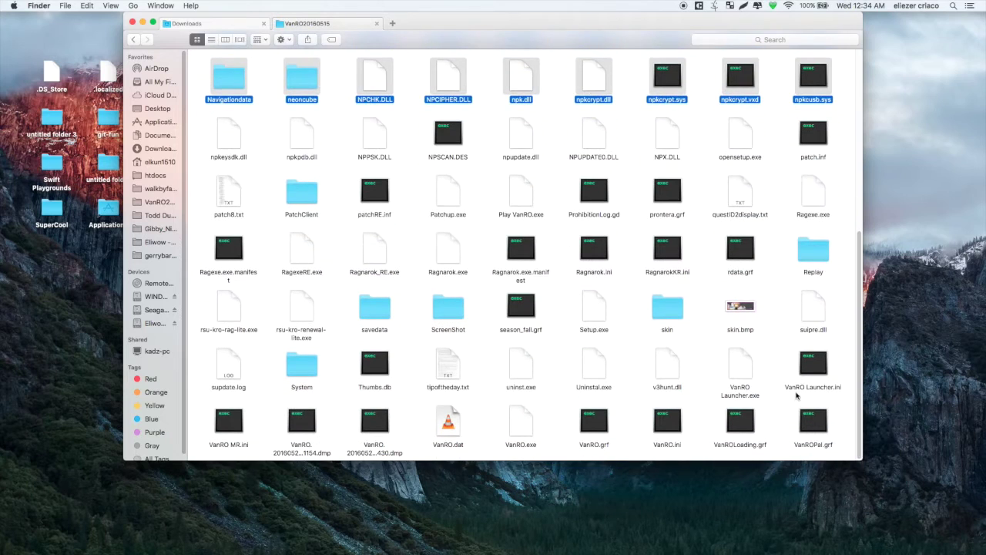
left_click(853, 223)
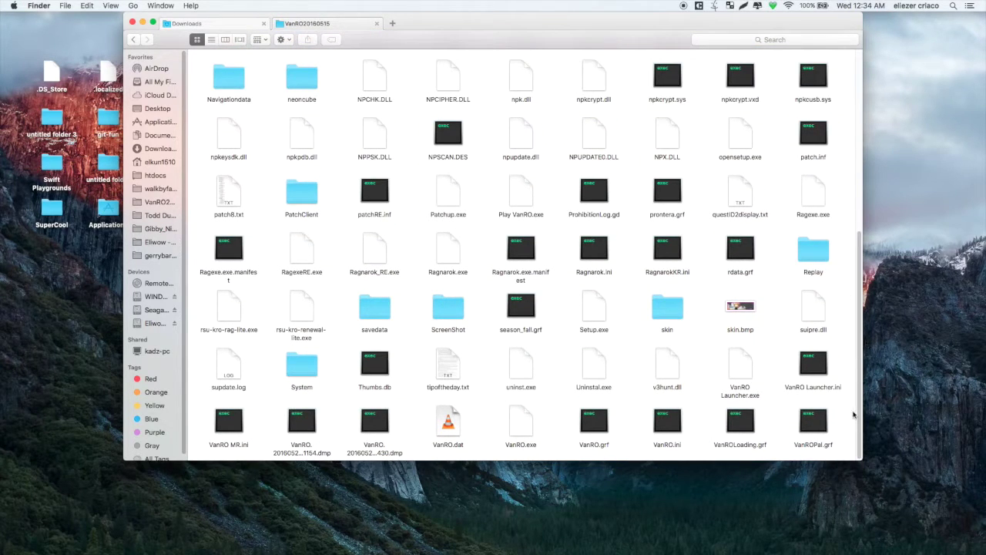
left_click_drag(846, 423, 262, 41)
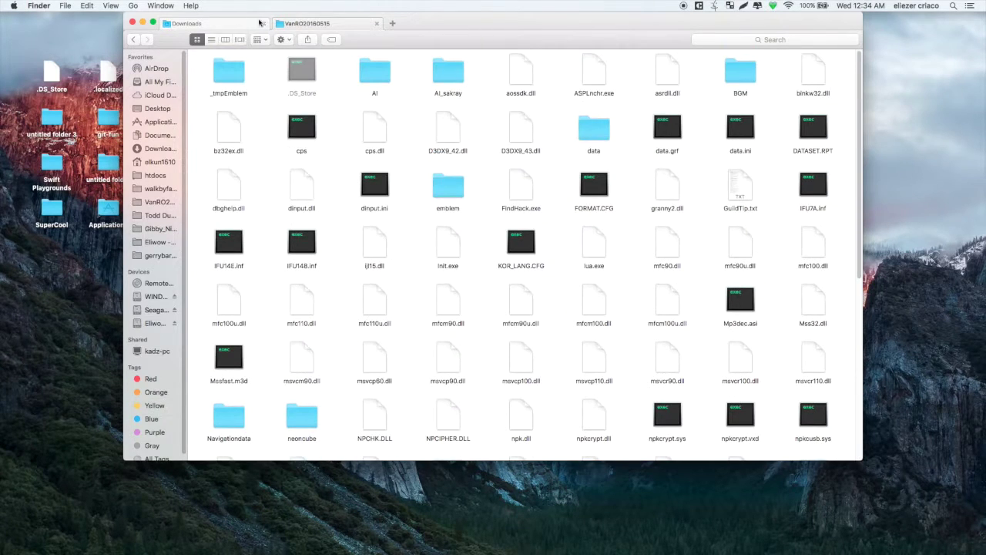
left_click(259, 23)
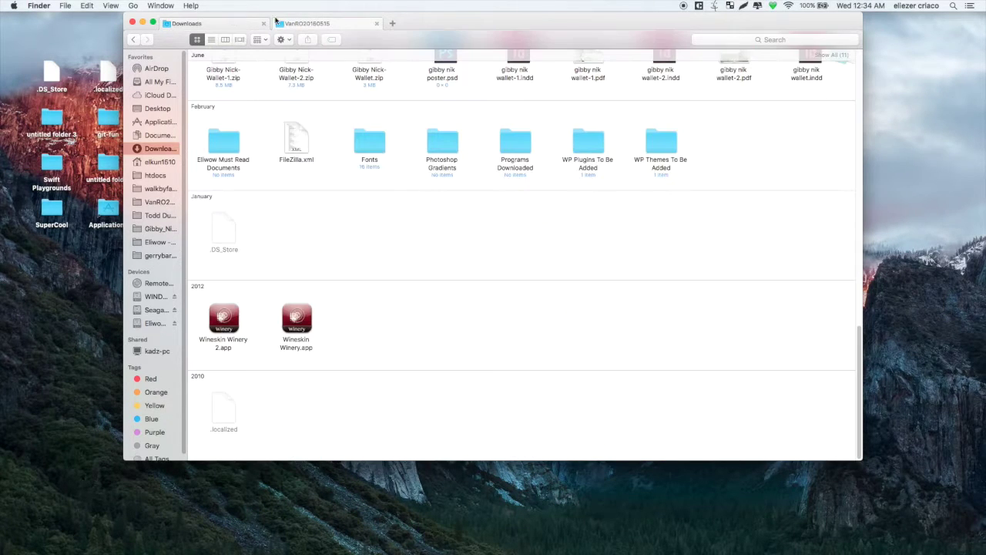
Launch Wineskin Winery.app, close it, then launch Wineskin Winery 2.app instead.
left_click(322, 27)
left_click(199, 25)
left_click_drag(423, 326, 301, 425)
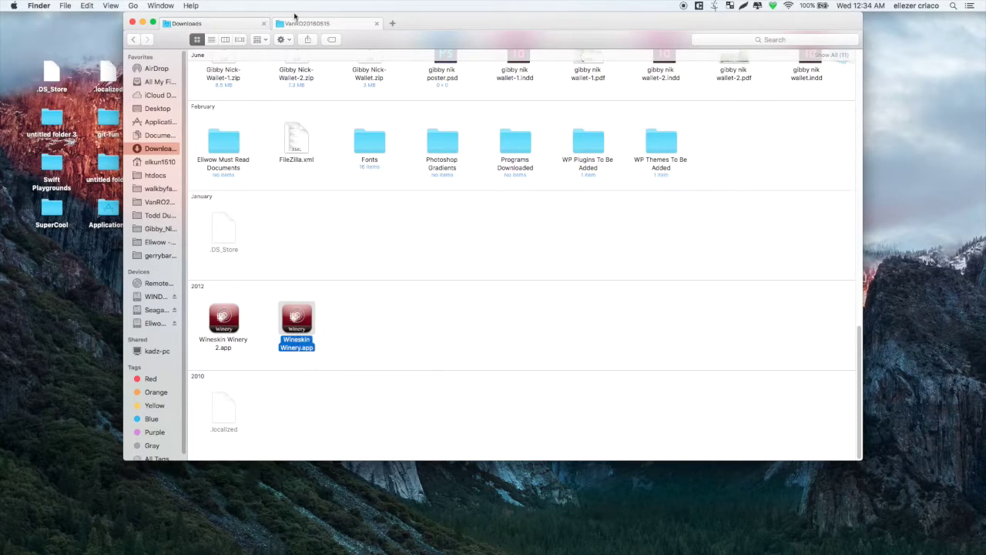
left_click(345, 303)
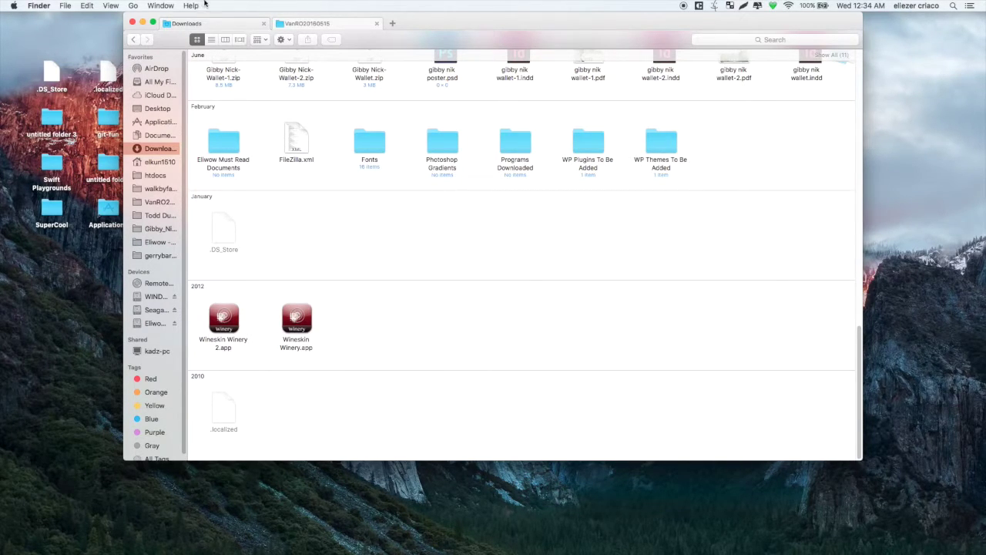
left_click(297, 325)
double_click(298, 322)
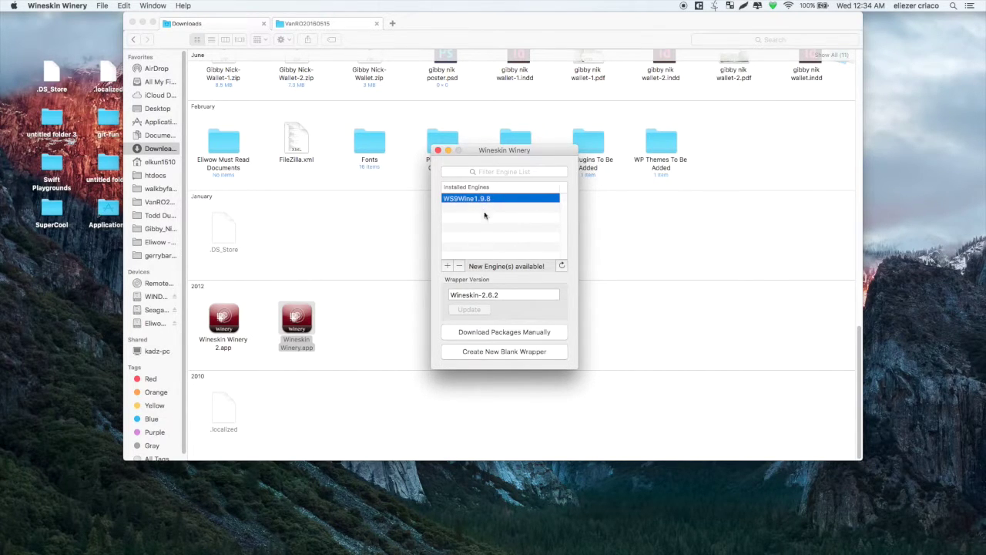
left_click_drag(505, 155, 478, 145)
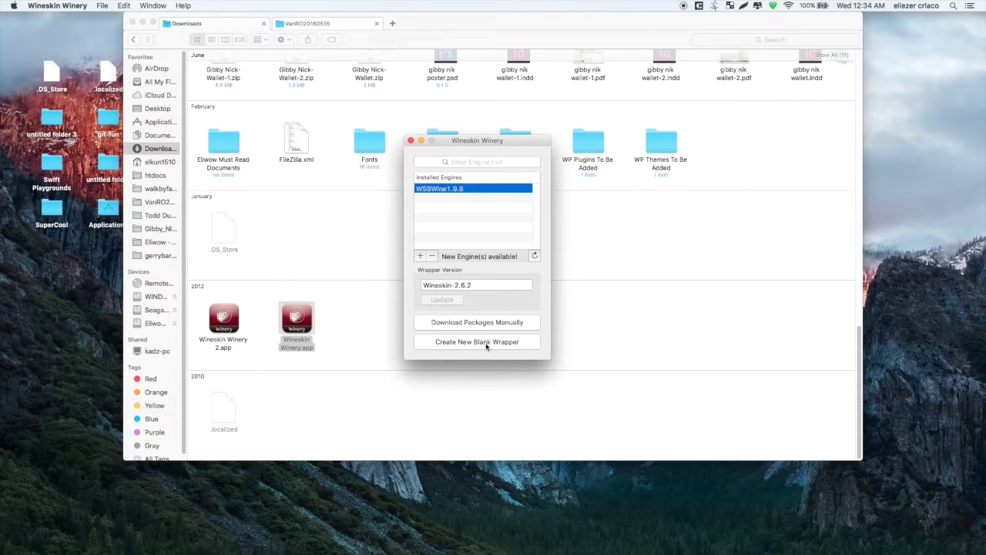
left_click(410, 141)
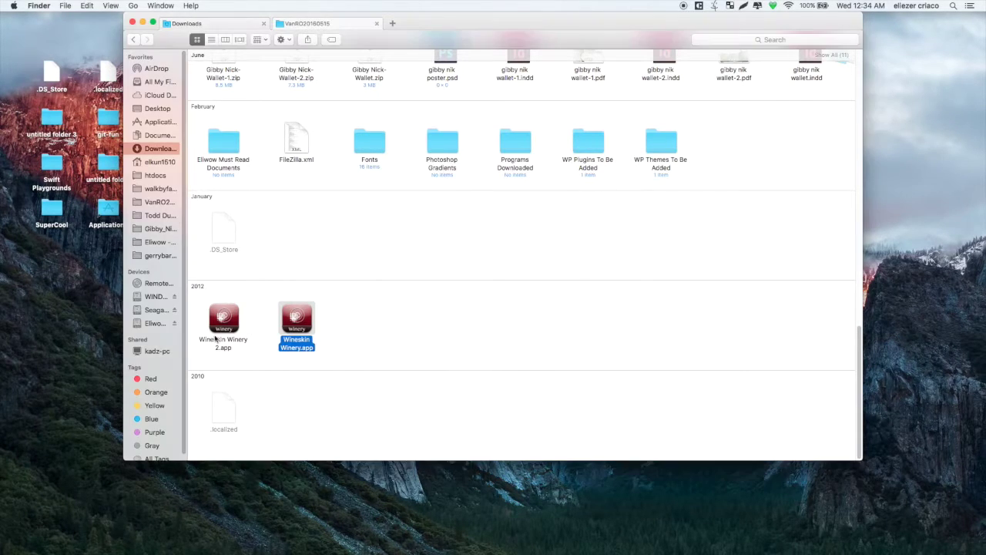
double_click(227, 325)
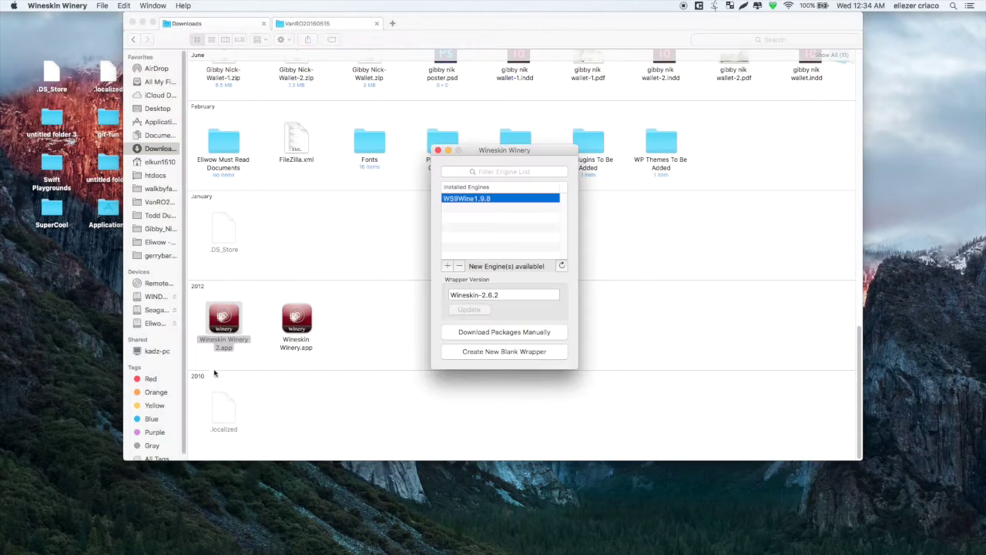
Create a new blank wrapper, replacing the default name vanro with vanromac.
left_click(476, 352)
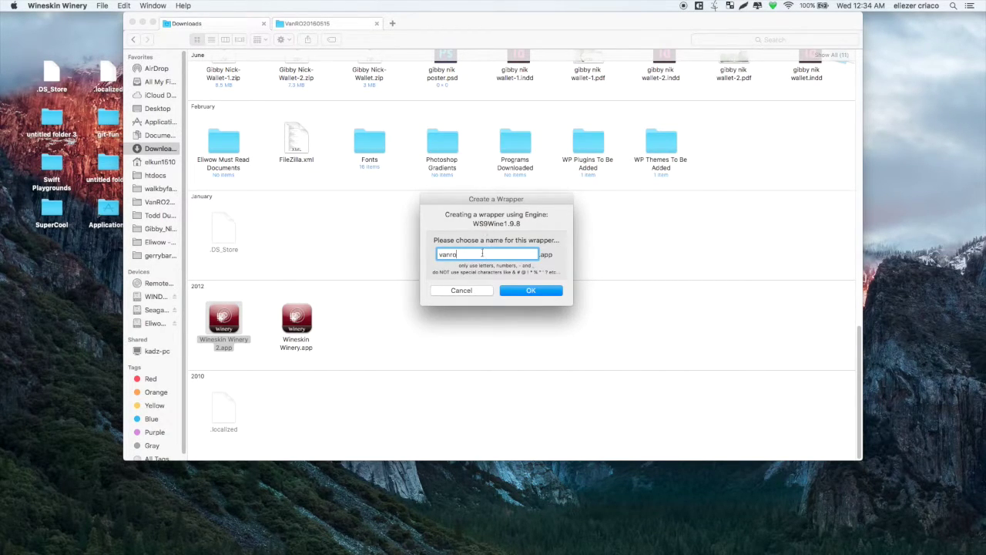
left_click_drag(482, 252, 387, 252)
type("v")
type("anromac")
key("super+a")
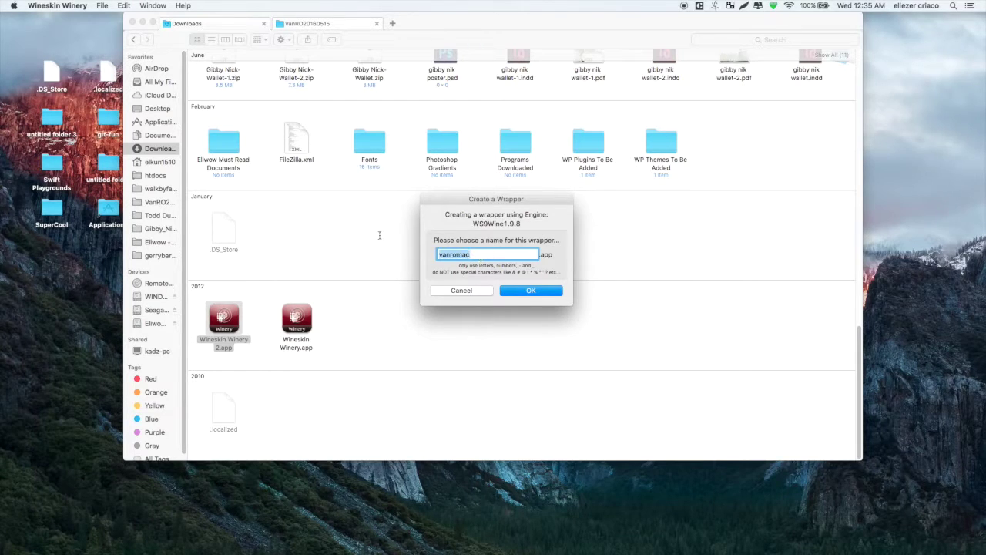
left_click(528, 292)
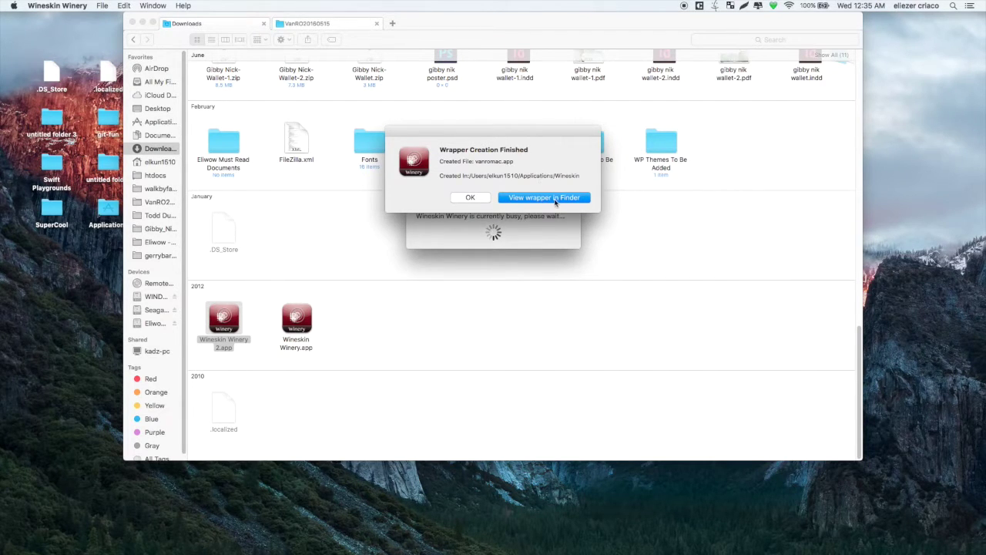
Reveal the newly created vanromac.app wrapper in Finder.
left_click_drag(471, 175, 544, 193)
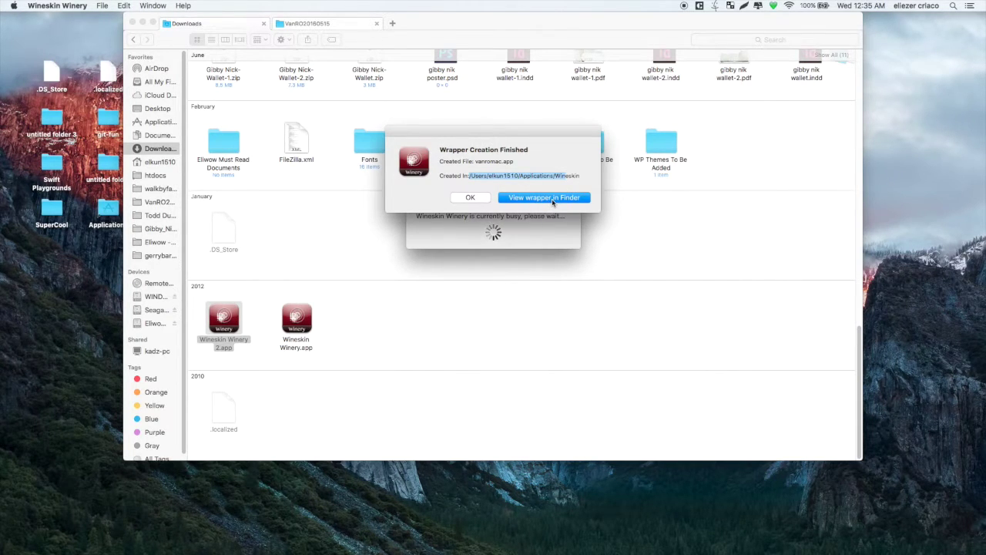
left_click(552, 199)
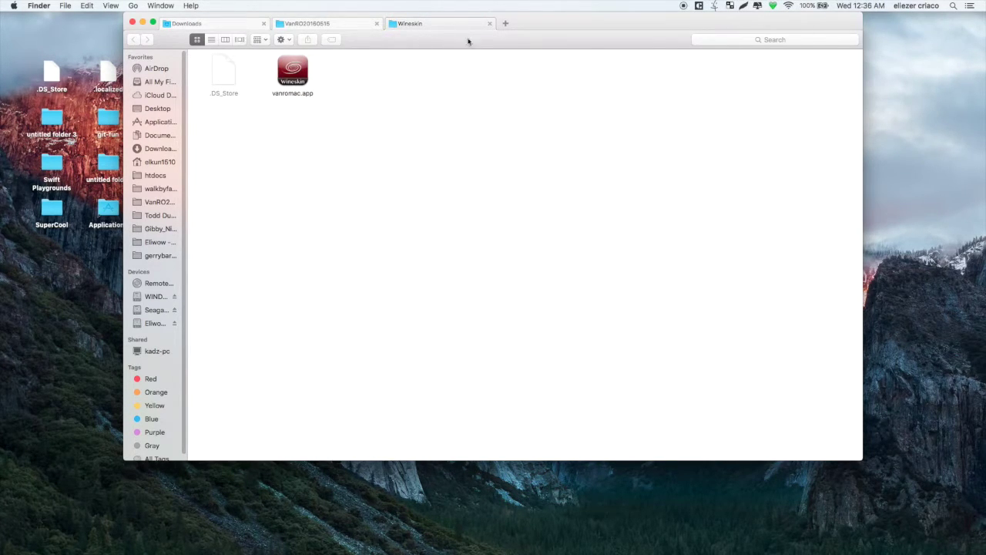
left_click_drag(540, 106, 249, 286)
left_click_drag(437, 49, 390, 228)
left_click(295, 75)
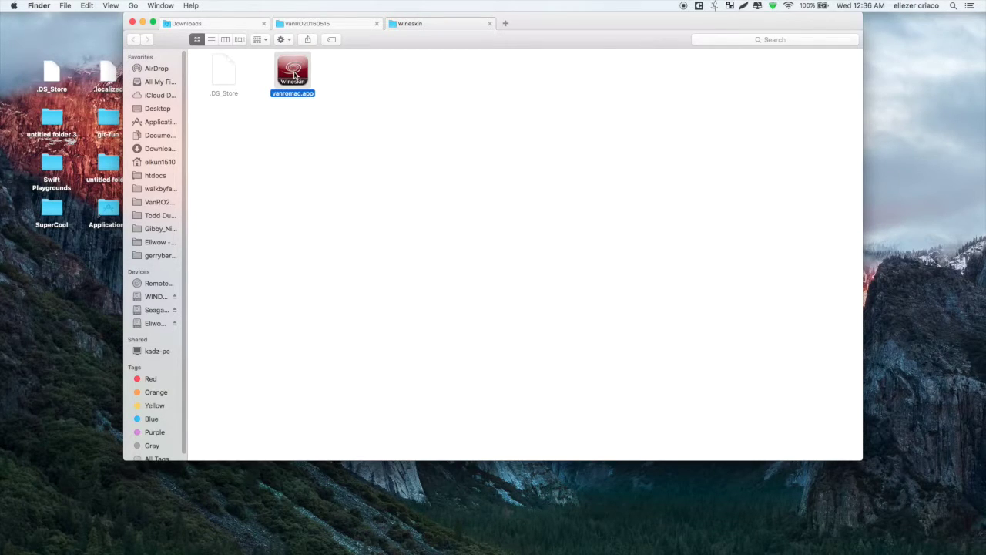
left_click(327, 305)
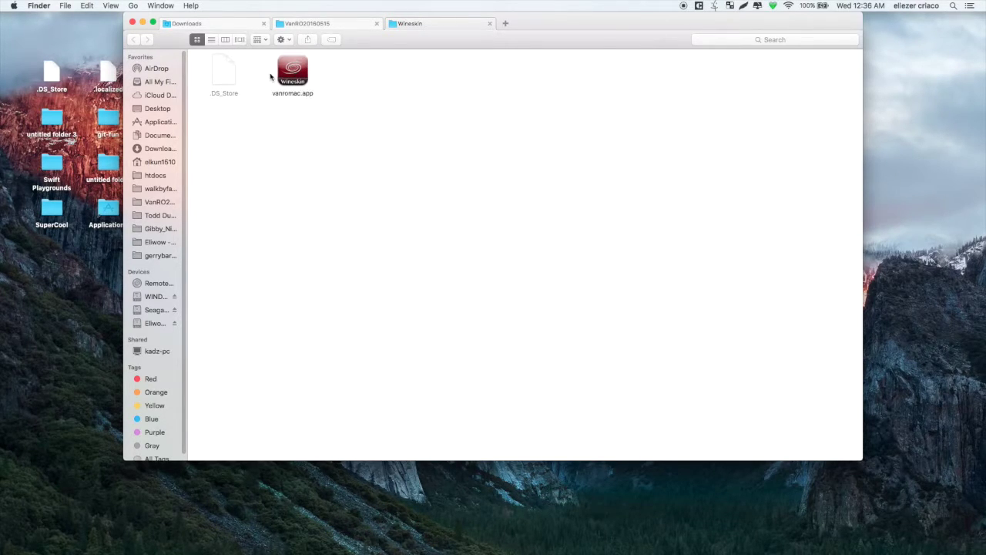
double_click(298, 77)
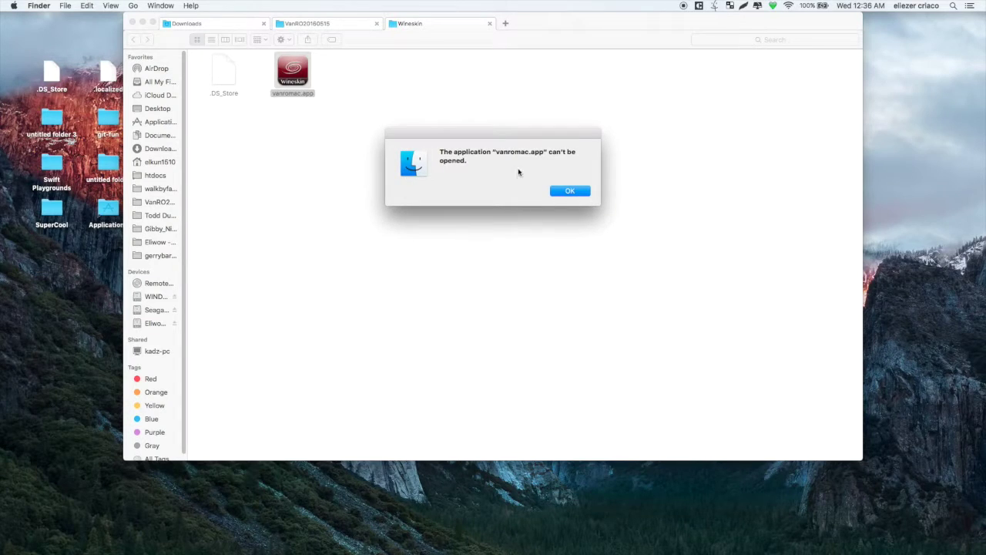
left_click_drag(455, 151, 558, 167)
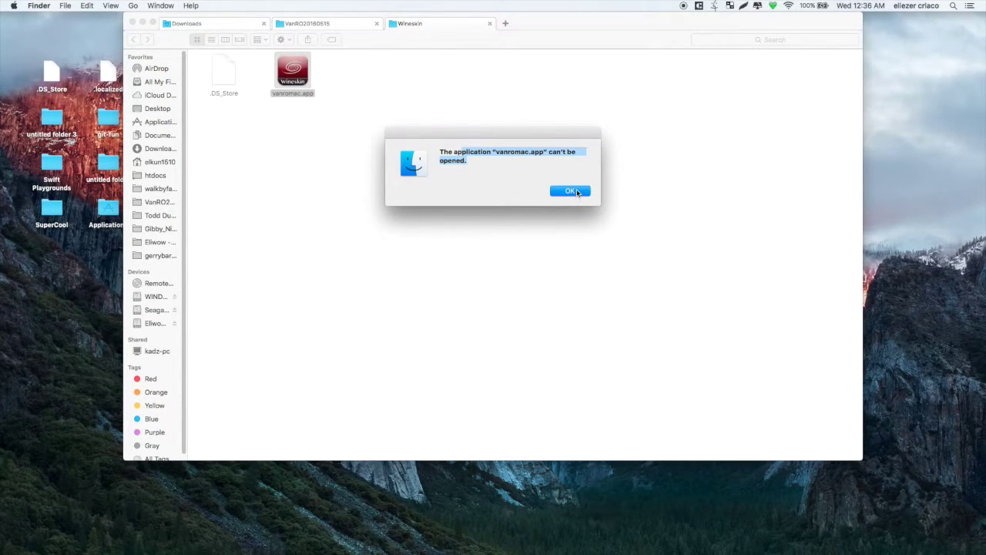
left_click(571, 190)
left_click(368, 172)
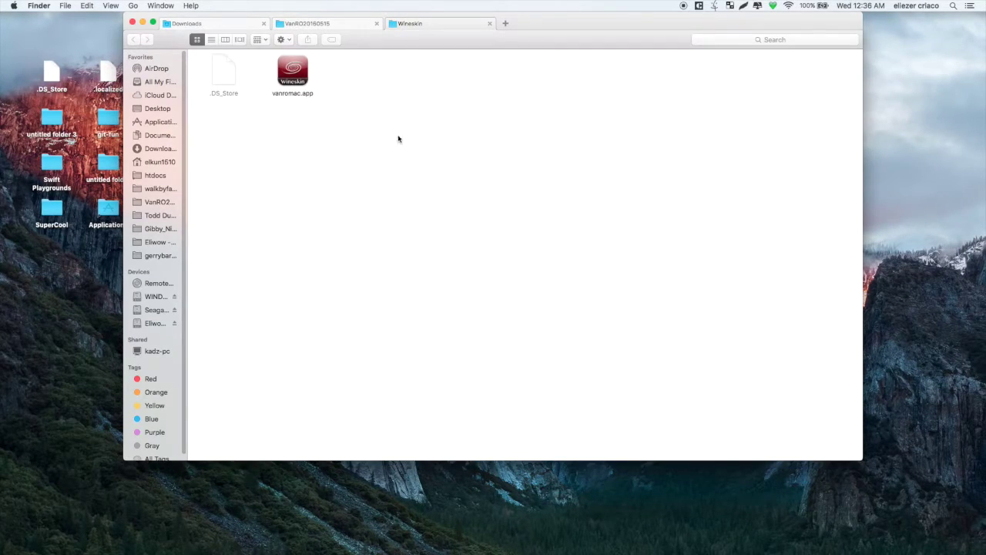
left_click(376, 92)
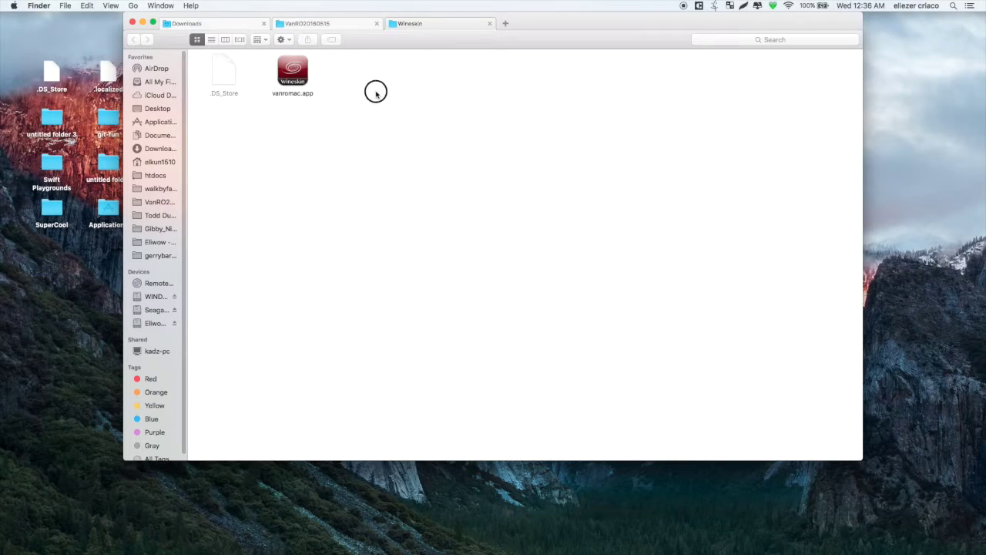
Show vanromac.app's package contents, run its Wineskin.app and choose Install Software.
right_click(291, 72)
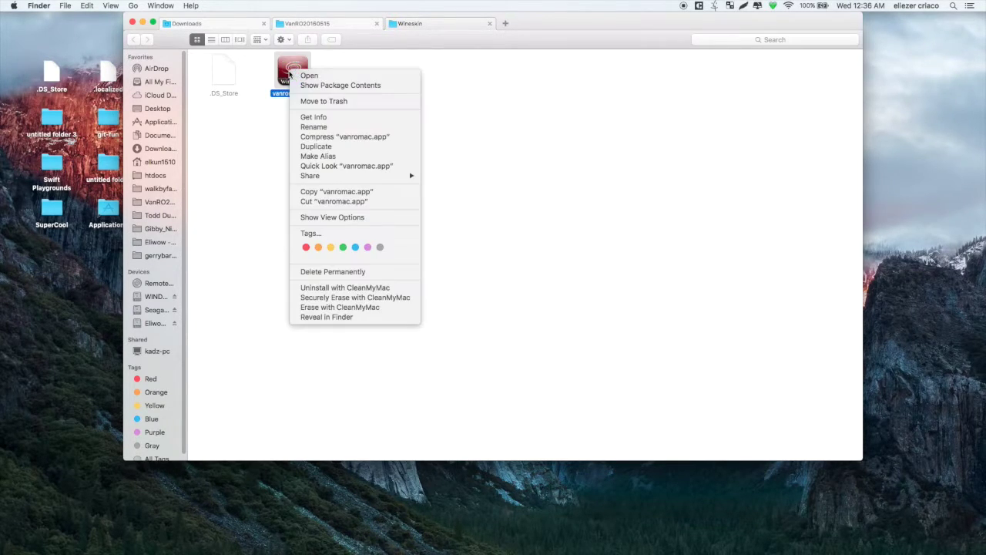
left_click(282, 68)
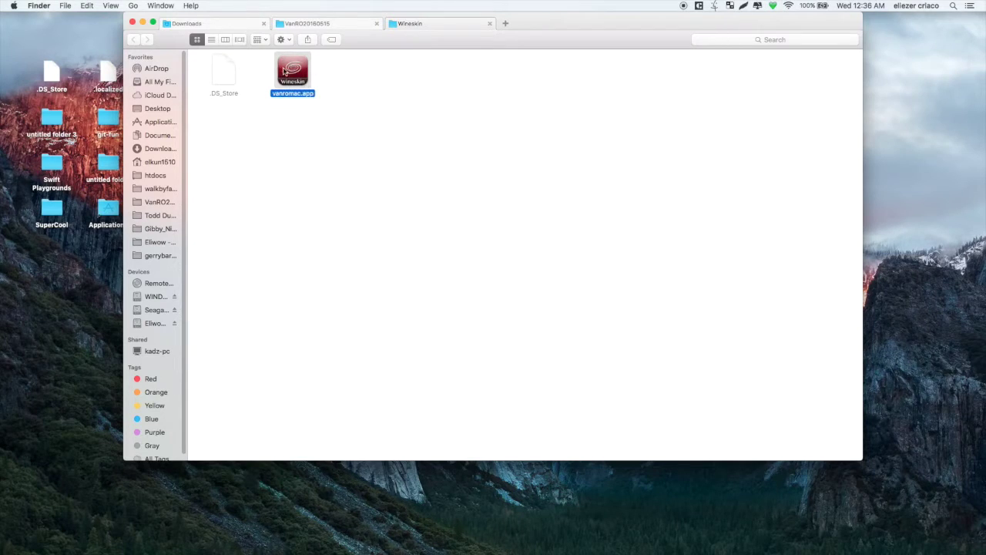
right_click(285, 69)
left_click(296, 81)
right_click(293, 73)
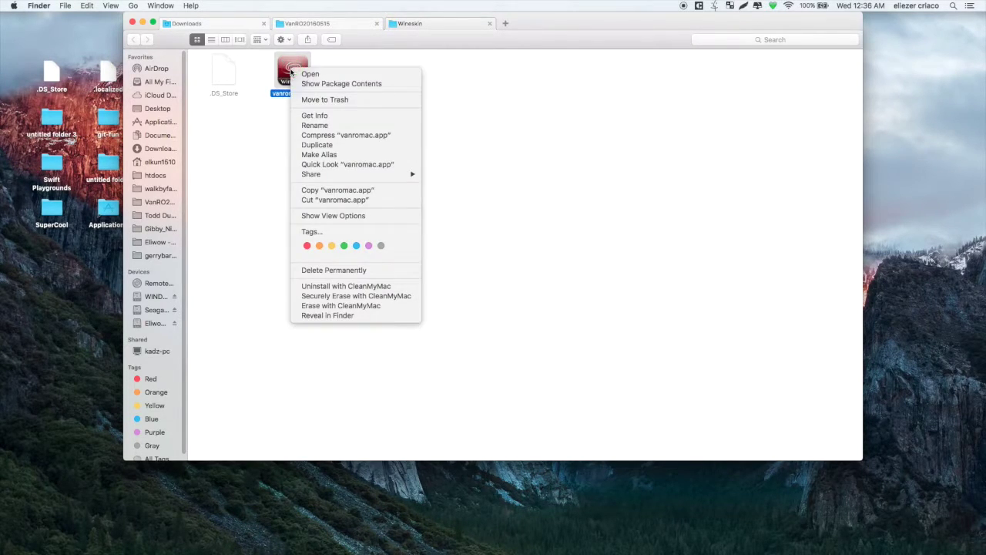
left_click(335, 84)
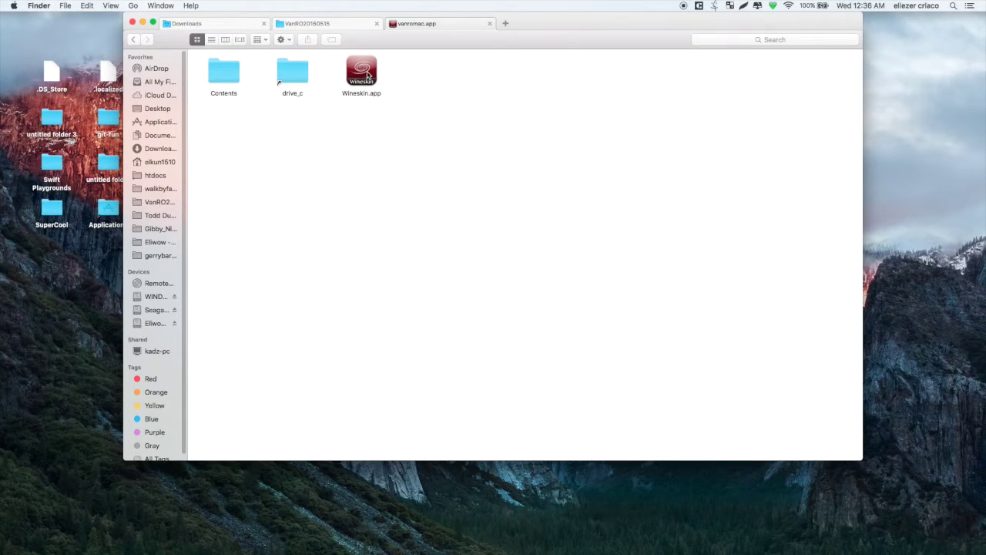
double_click(369, 74)
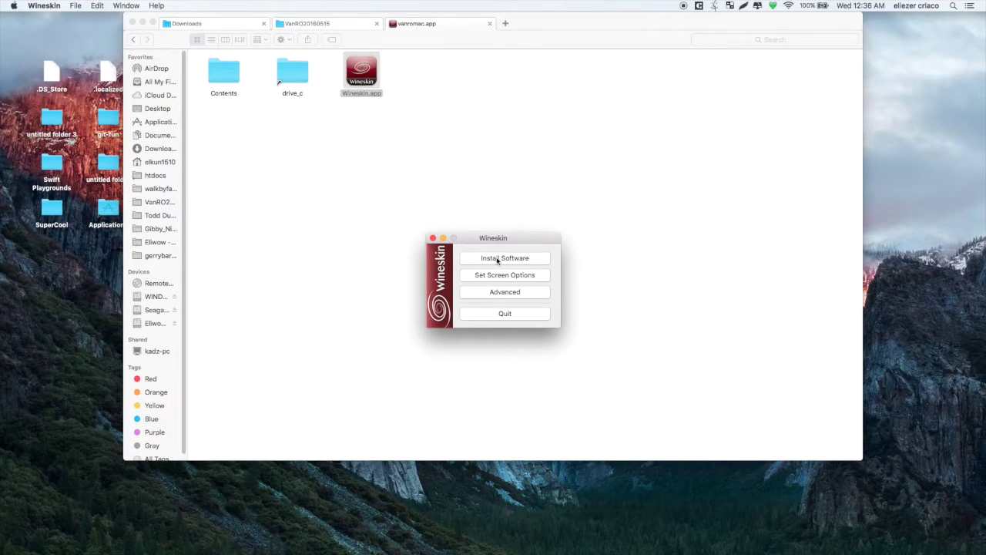
left_click(497, 258)
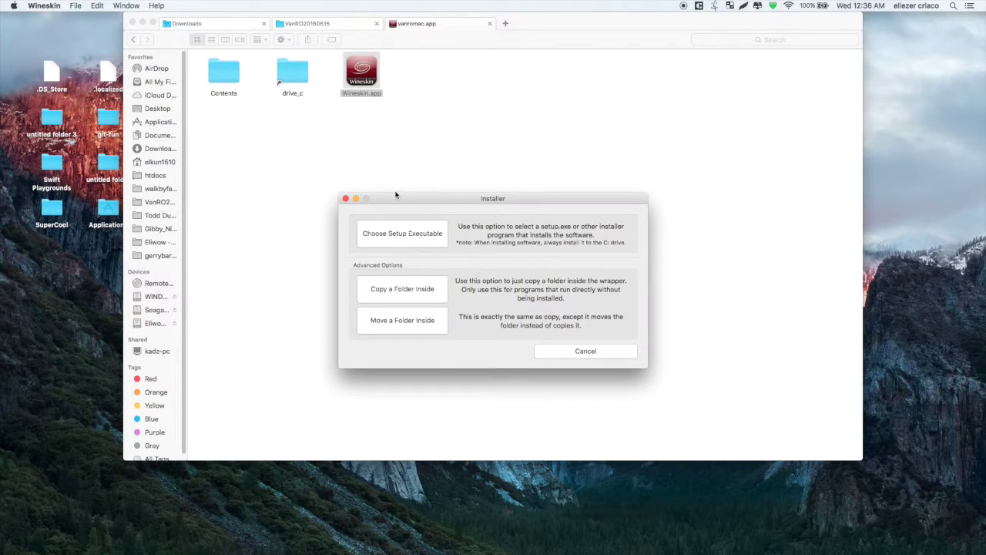
Copy the VanRO20160515 folder from the Seagate Backup Plus drive into the wrapper.
left_click(397, 293)
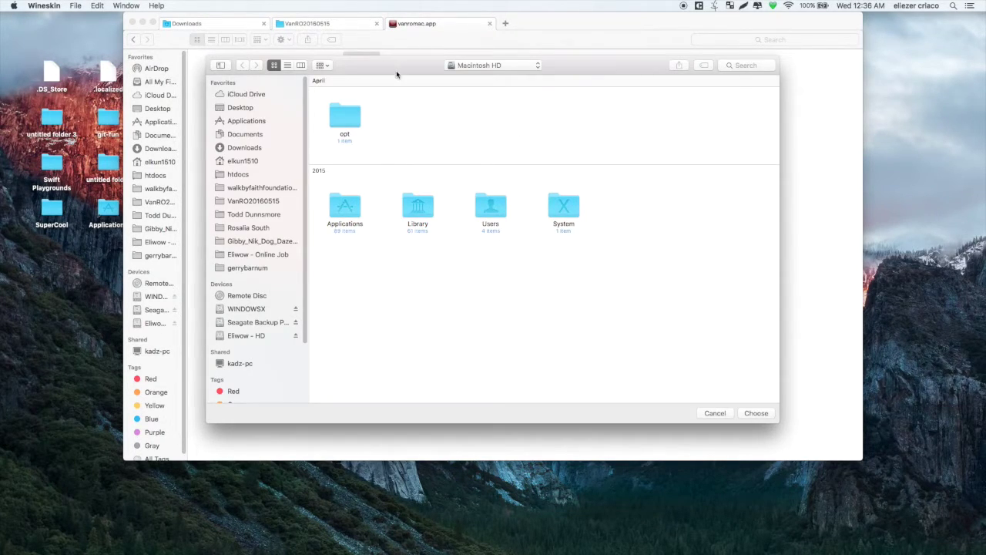
left_click_drag(397, 74, 469, 120)
scroll(337, 318, "down", 1)
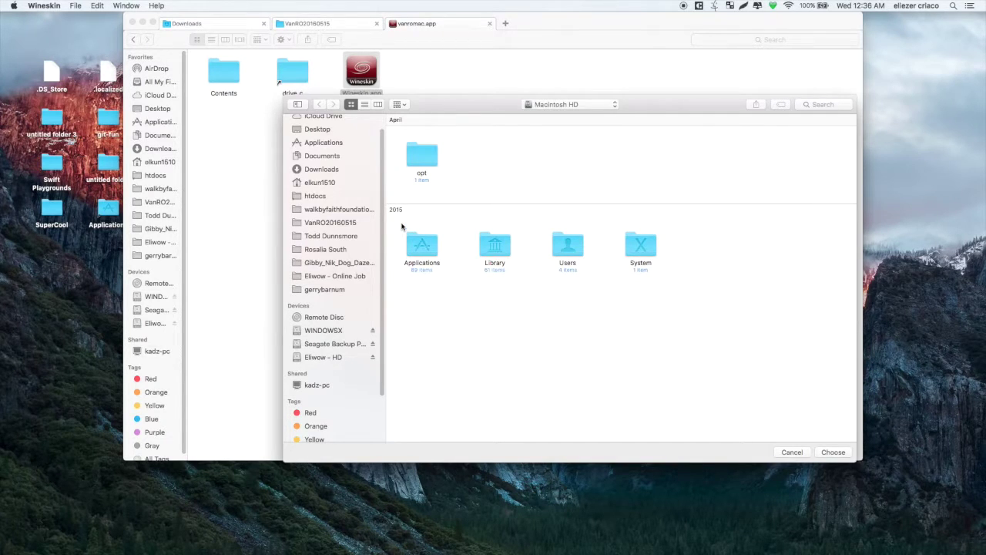
scroll(339, 330, "down", 2)
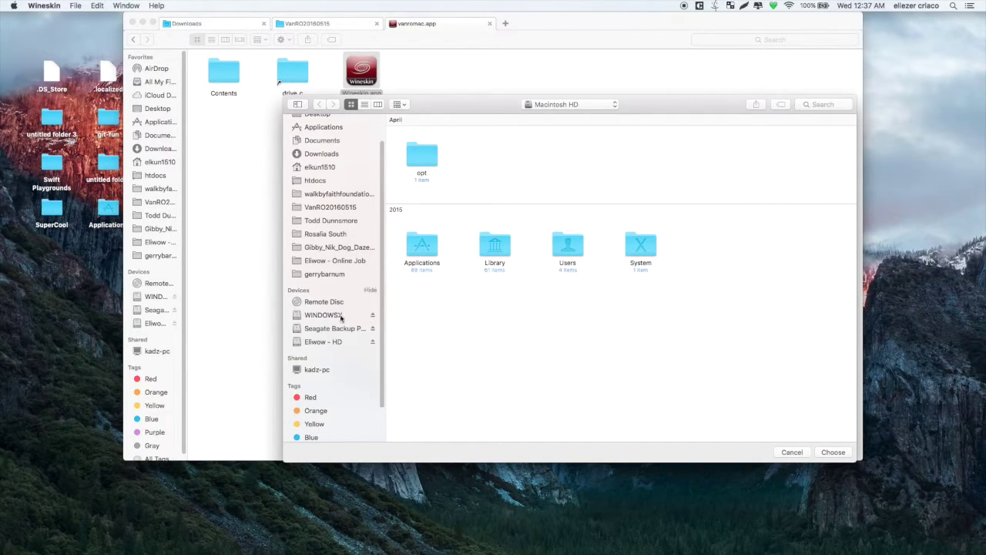
left_click(323, 329)
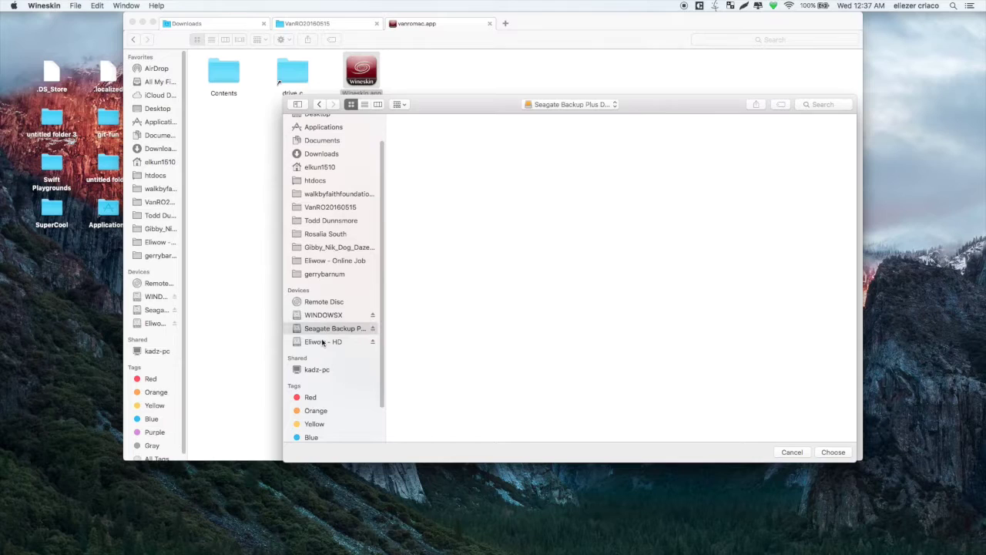
left_click(325, 340)
scroll(326, 324, "down", 2)
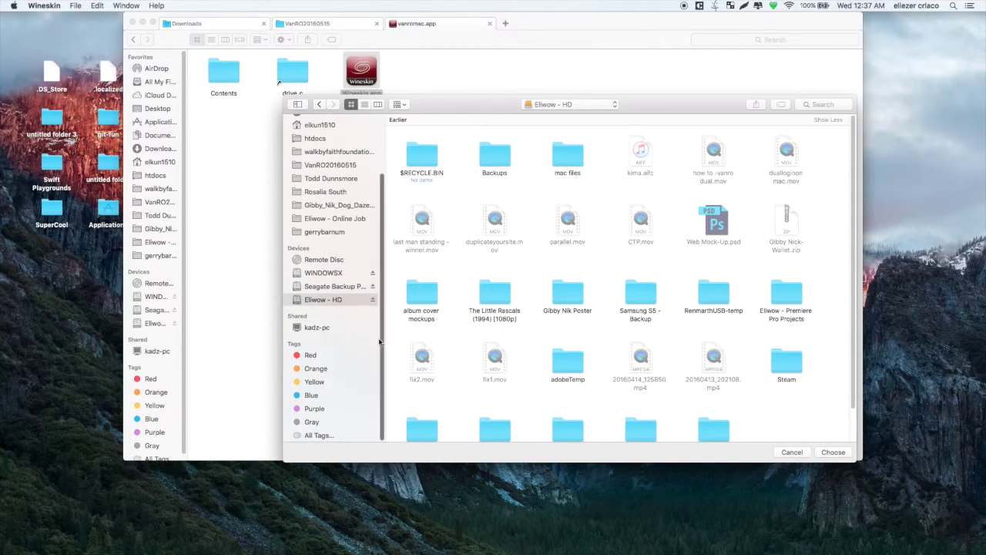
left_click(331, 289)
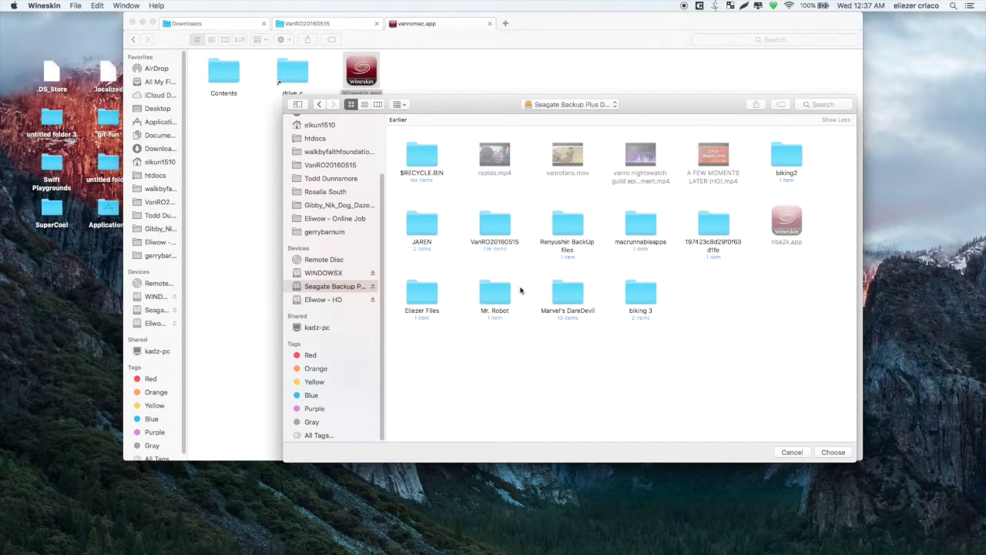
left_click(502, 235)
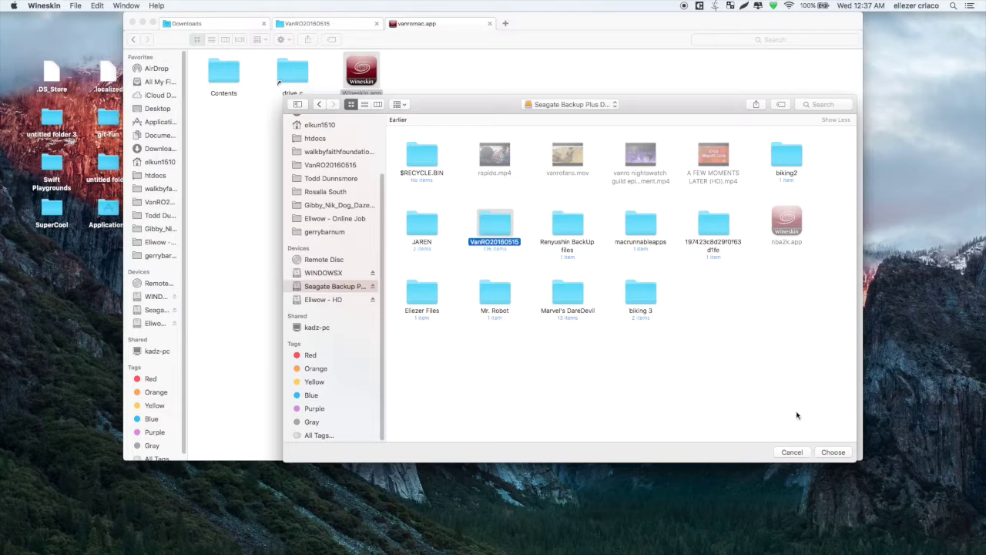
left_click(833, 453)
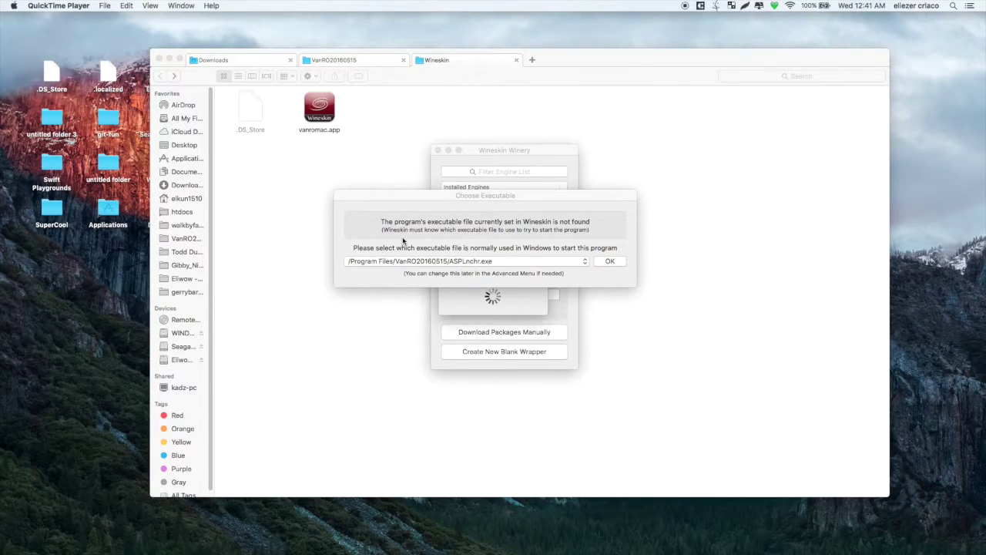
Set /Program Files/VanRO20160515/Play VanRO.exe as the wrapper's startup executable.
left_click_drag(529, 201, 568, 161)
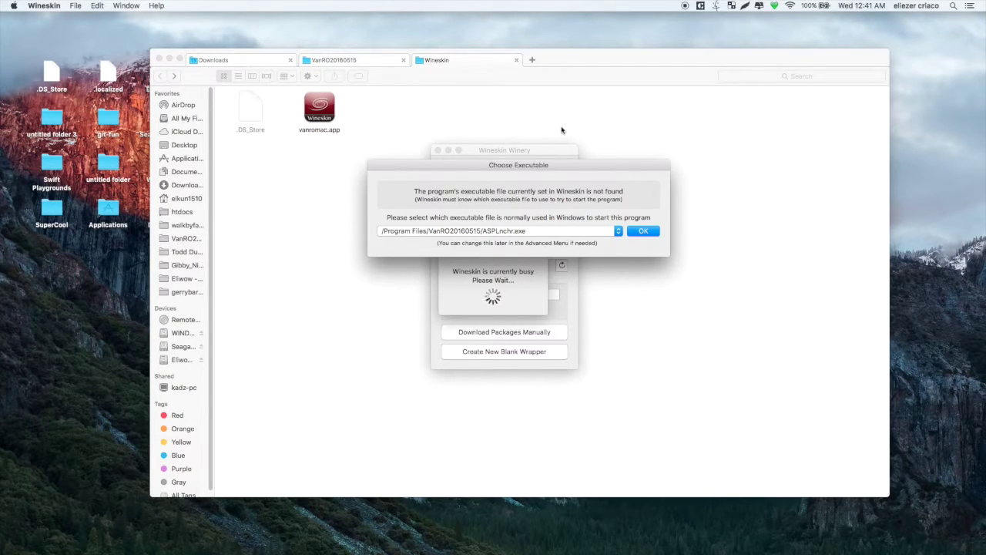
left_click_drag(562, 168, 511, 201)
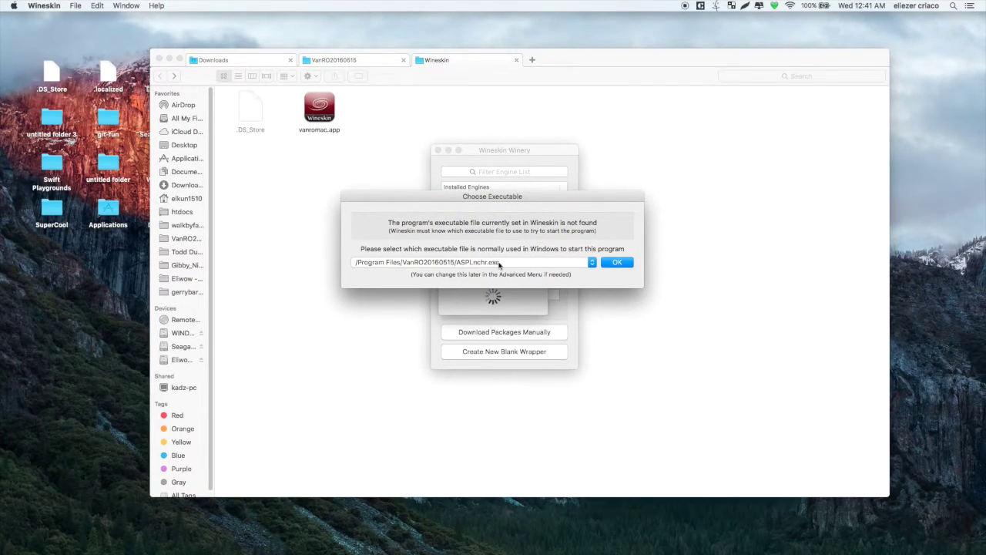
left_click(530, 263)
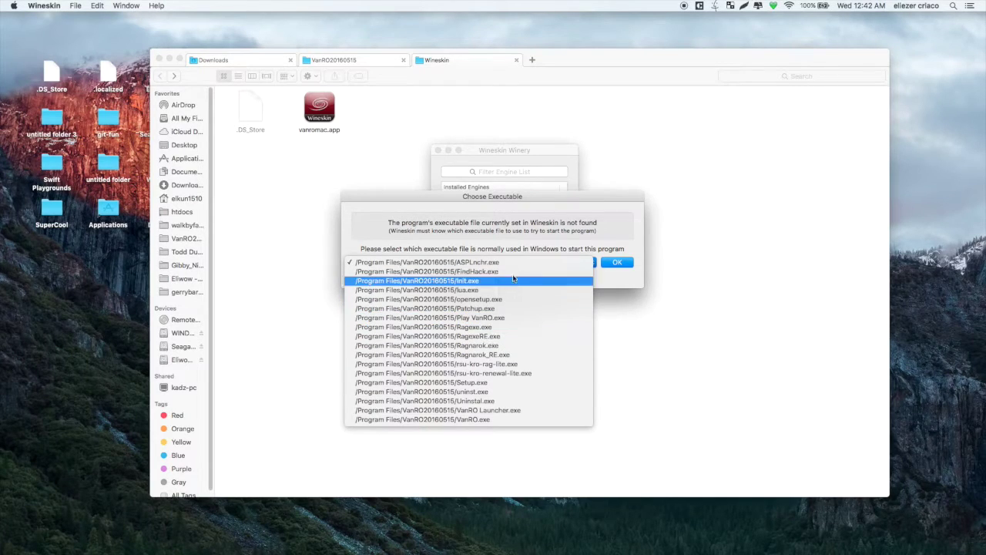
left_click(493, 319)
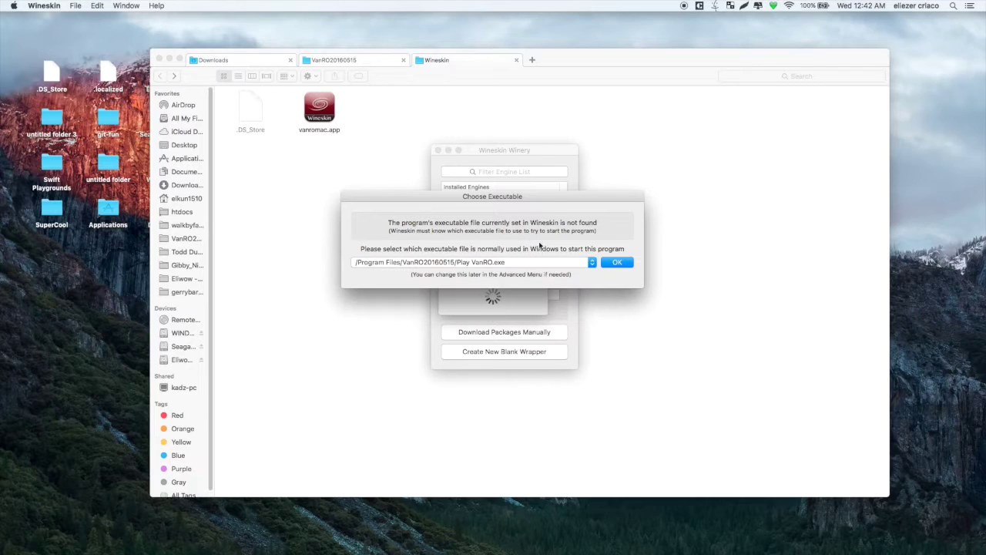
left_click(613, 265)
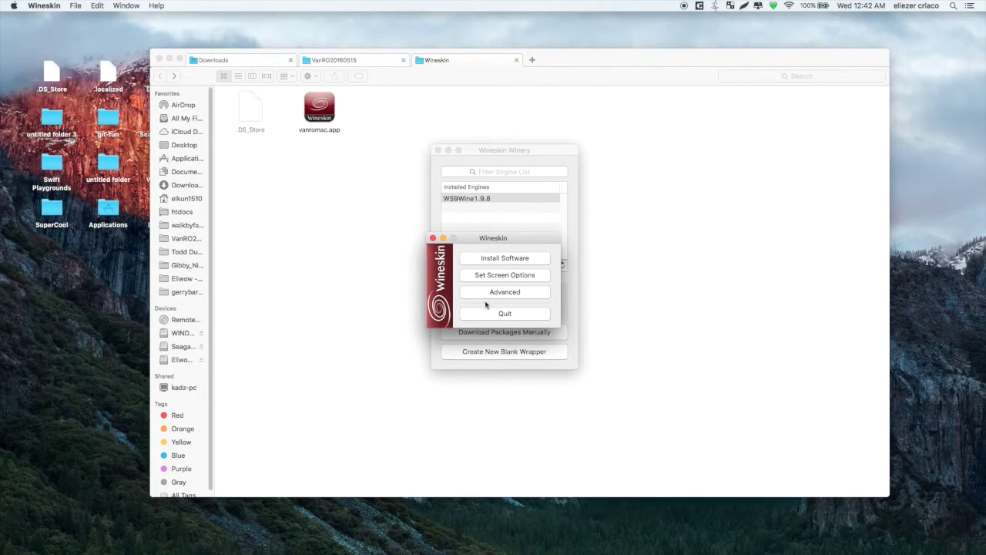
Quit Wineskin setup, test-launch vanromac.app, then cancel the launcher's patch and quit it.
left_click_drag(490, 238, 509, 229)
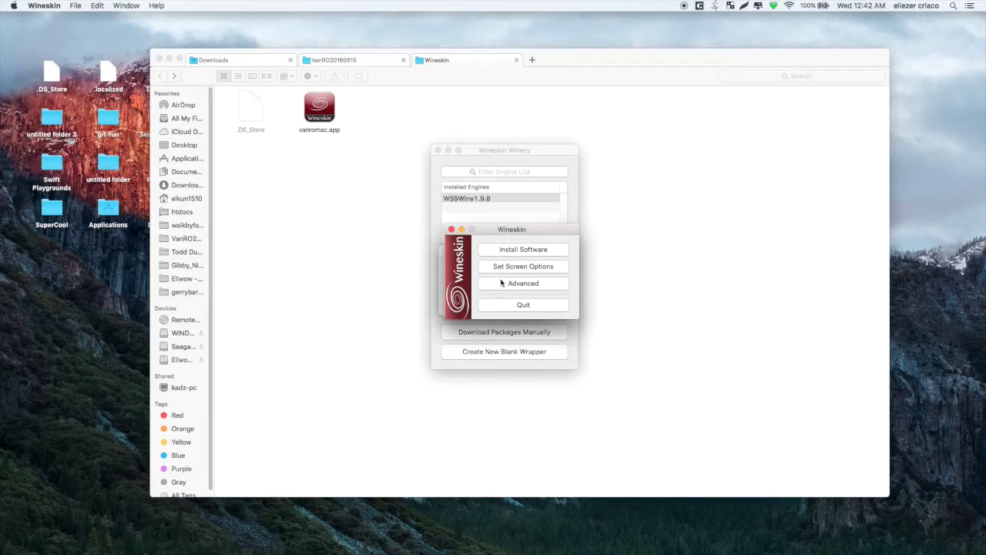
left_click(521, 302)
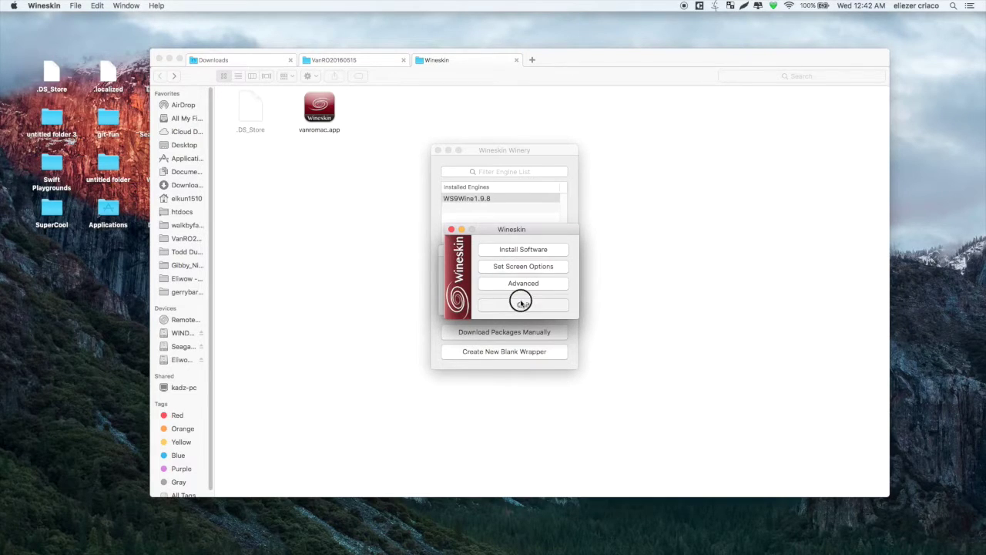
left_click(322, 111)
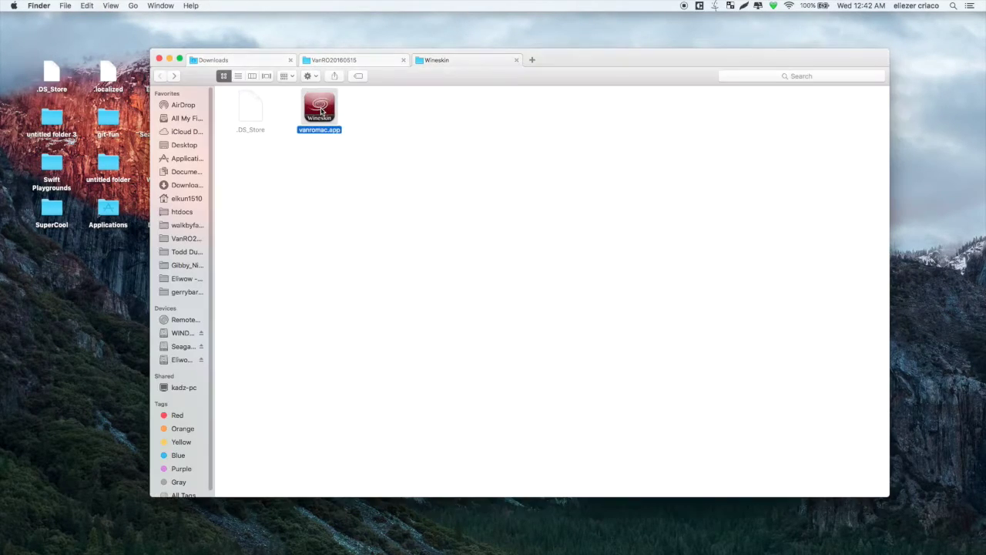
double_click(320, 113)
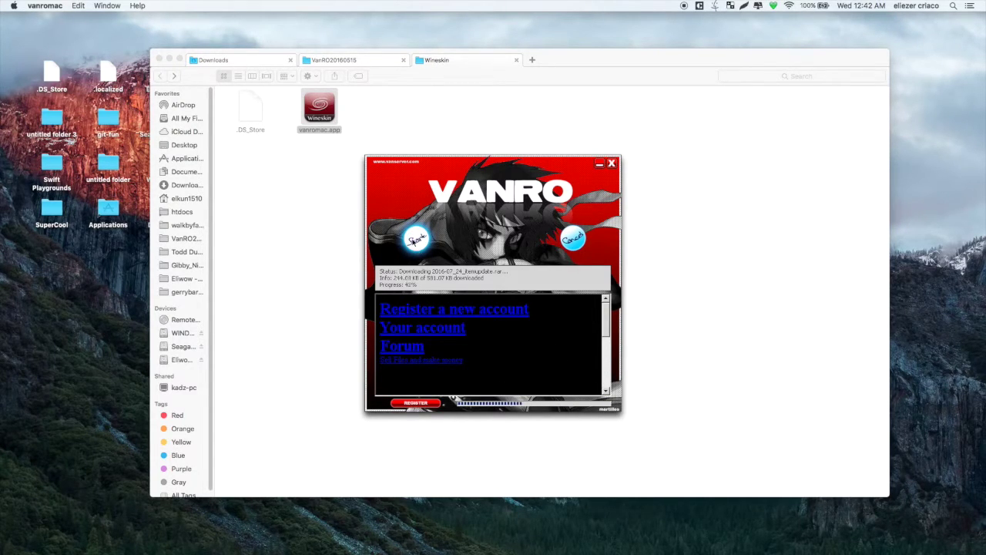
left_click(573, 239)
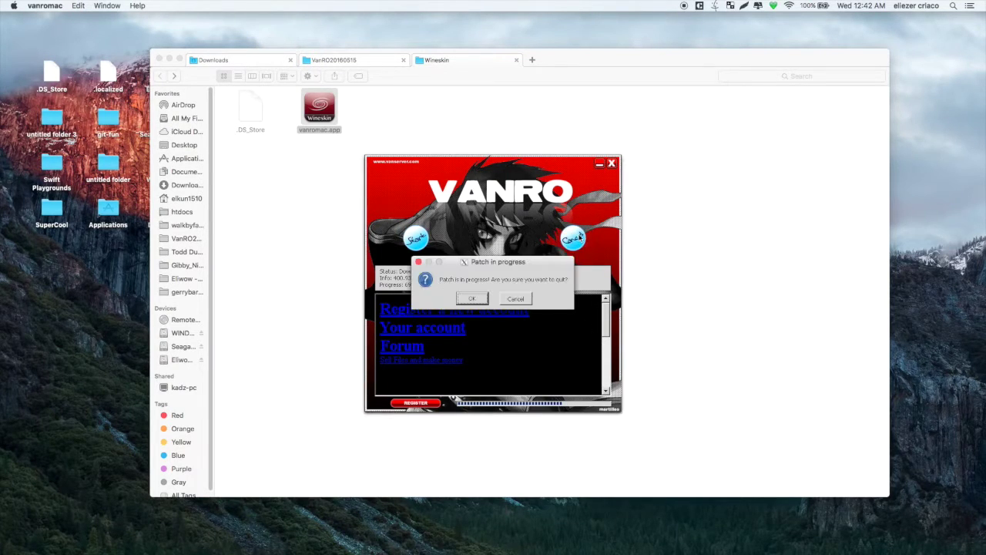
left_click(473, 297)
left_click(505, 277)
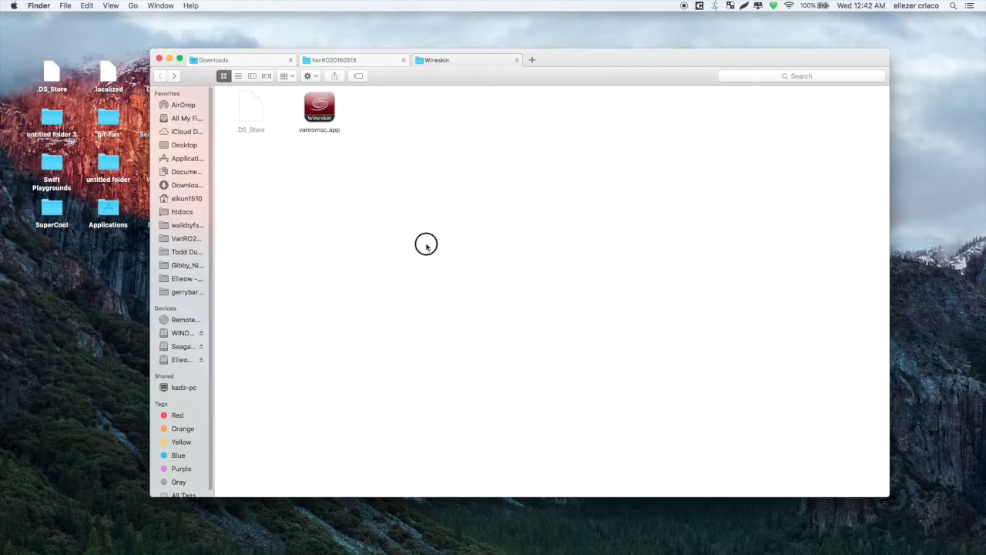
Open vanromac.app's package contents, run its Wineskin.app and go to Advanced settings.
right_click(312, 105)
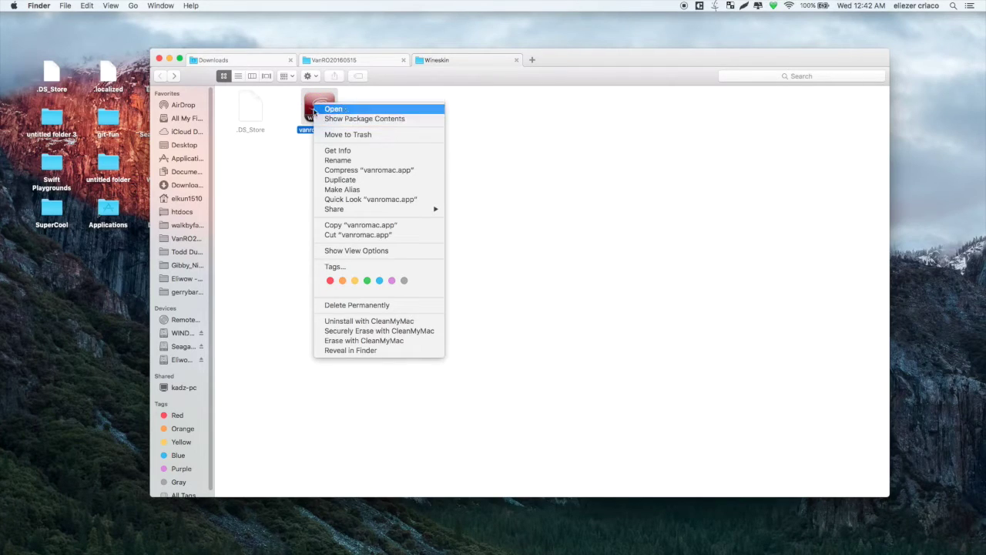
left_click(286, 161)
right_click(316, 109)
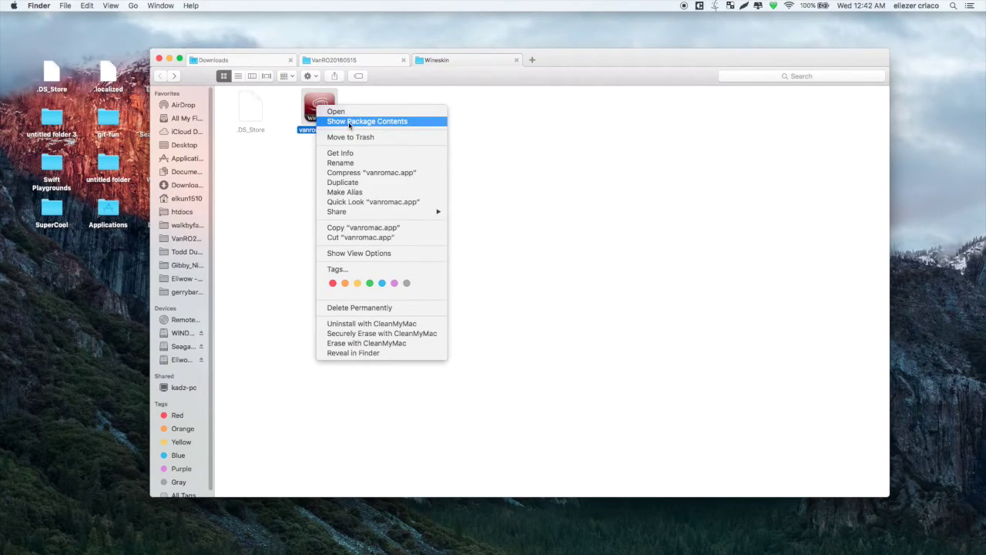
left_click(349, 121)
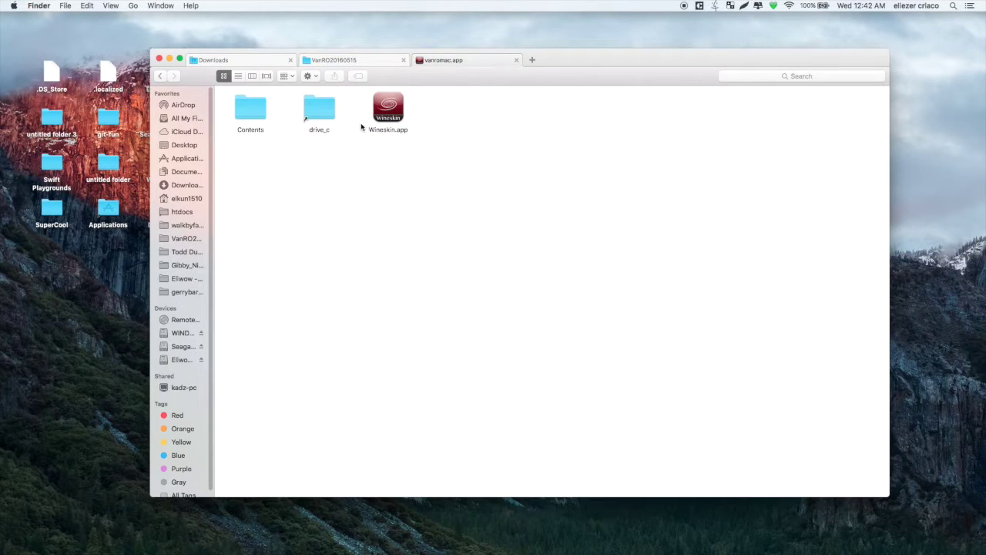
double_click(386, 114)
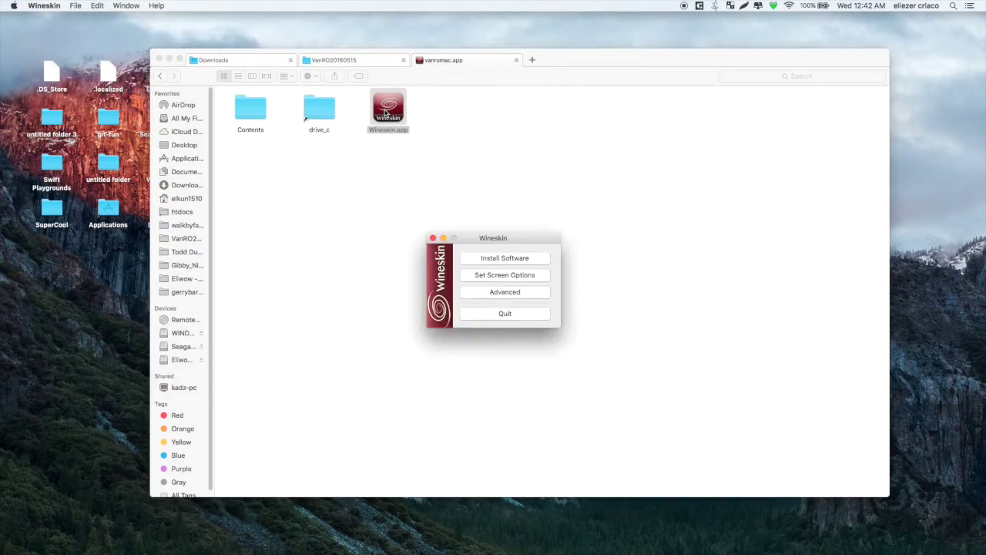
left_click(516, 293)
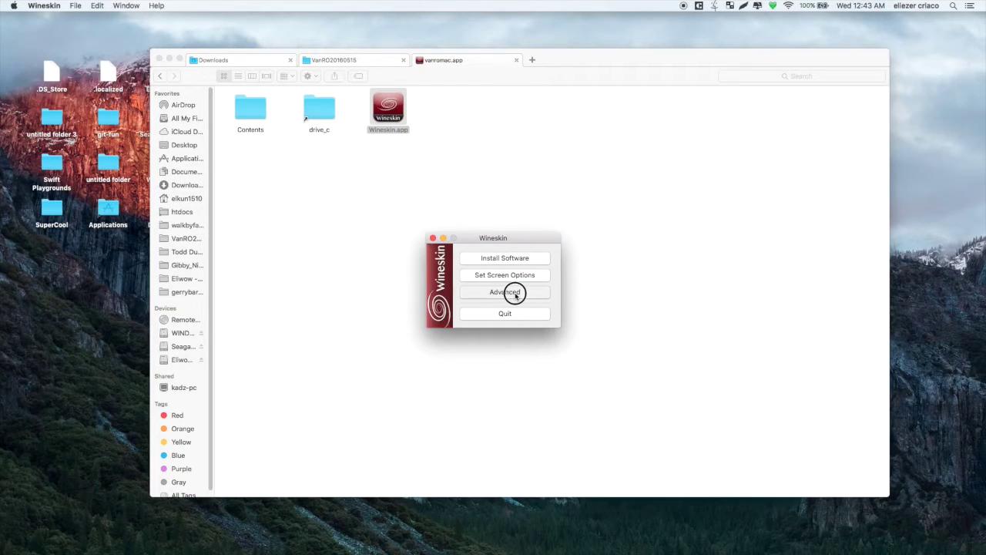
Turn off Use Start.exe for the Play VanRO.exe executable.
left_click(396, 242)
left_click(562, 229)
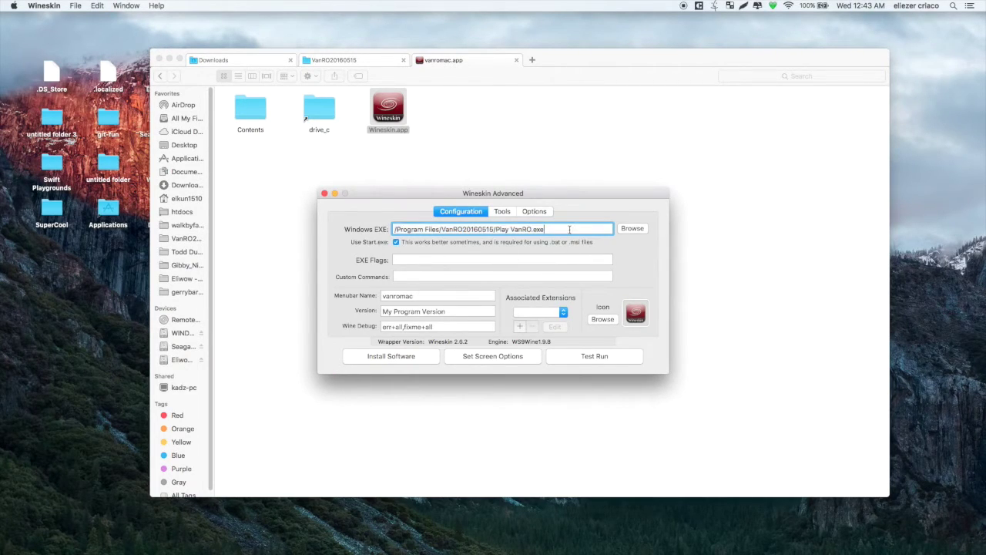
left_click_drag(574, 229, 387, 225)
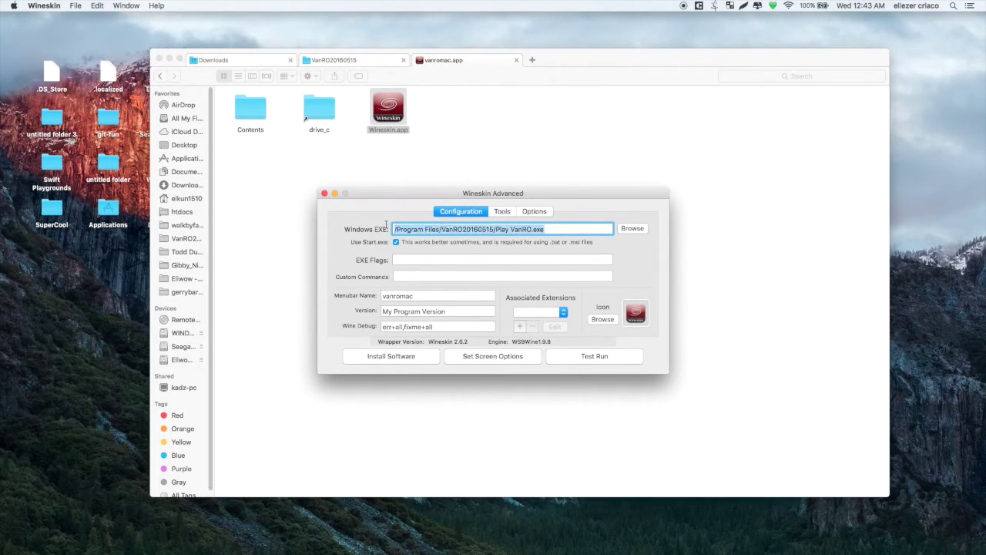
left_click(396, 242)
left_click(584, 228)
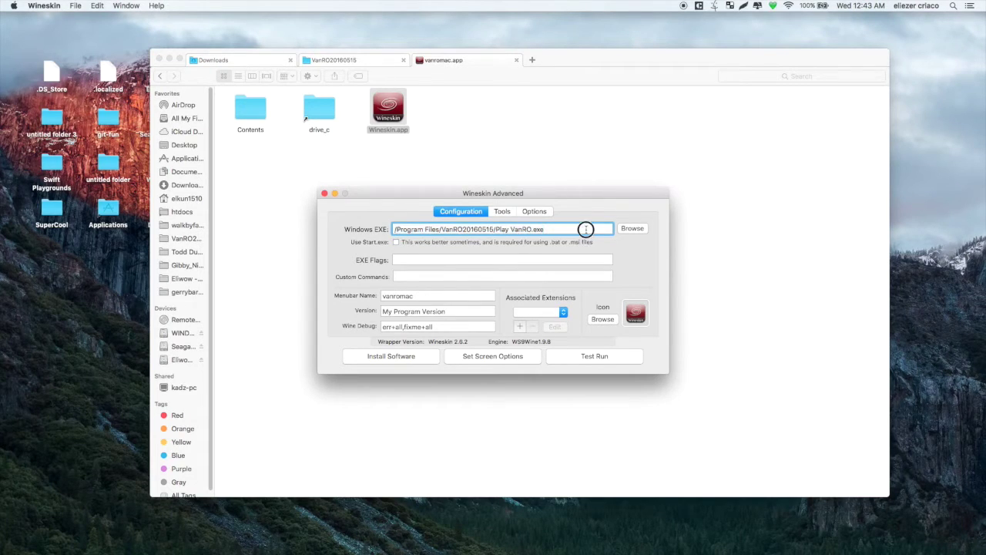